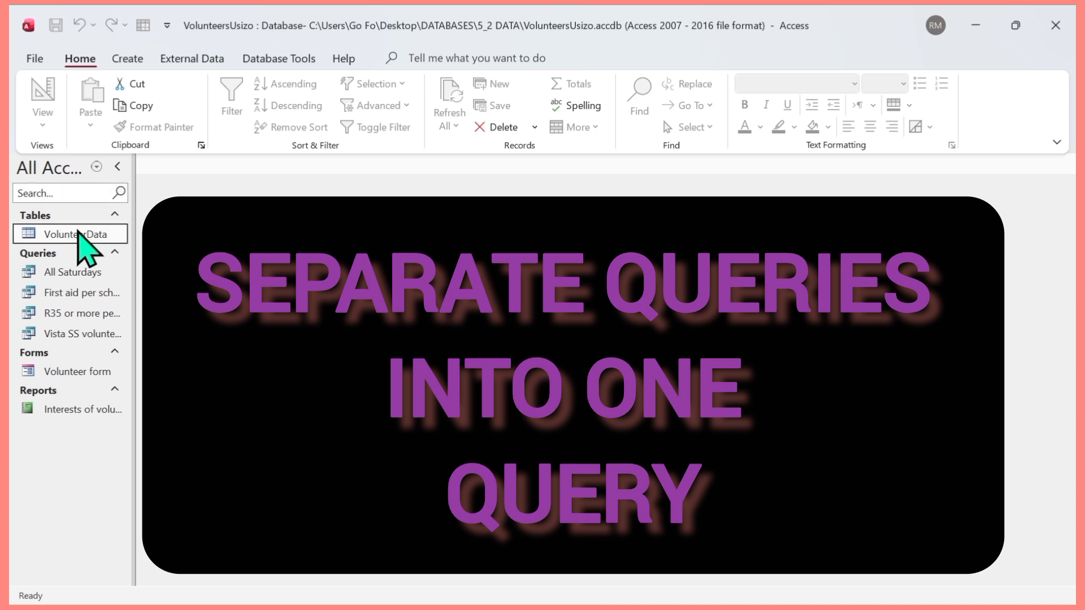
- Review the VolunteerData table, close it, and start a new query design based on that table
{"action": "double_click", "coordinate": [78, 233]}
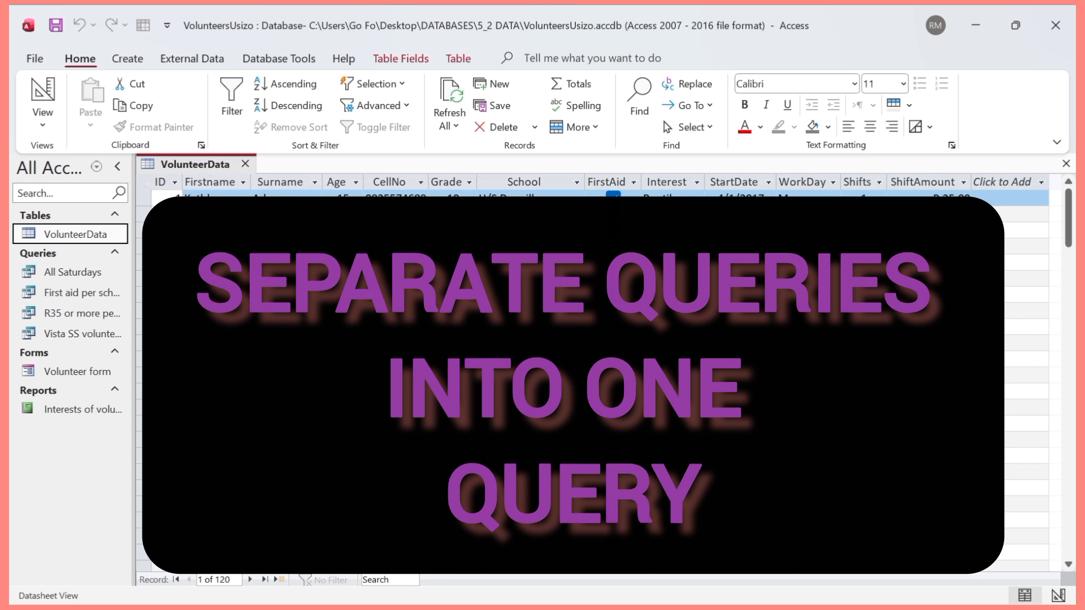
{"action": "left_click", "coordinate": [245, 164]}
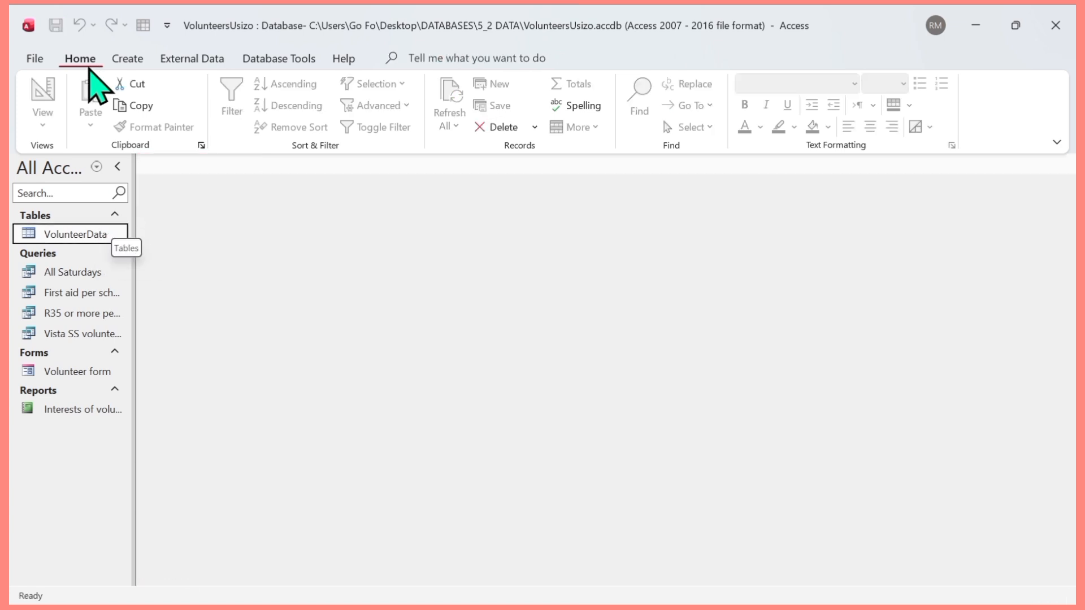
{"action": "left_click", "coordinate": [127, 58]}
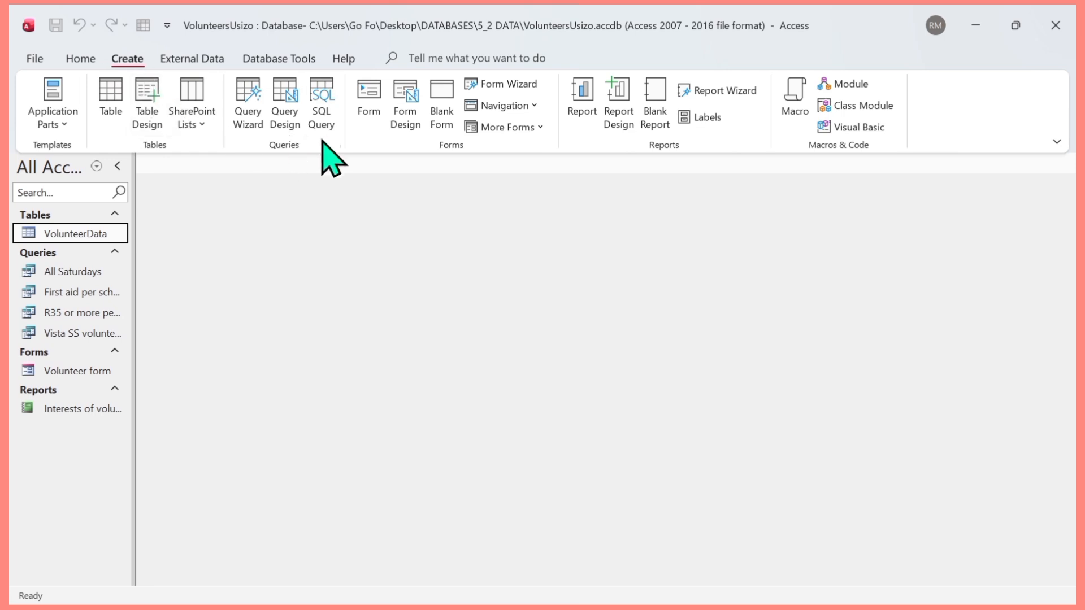
{"action": "left_click", "coordinate": [288, 101]}
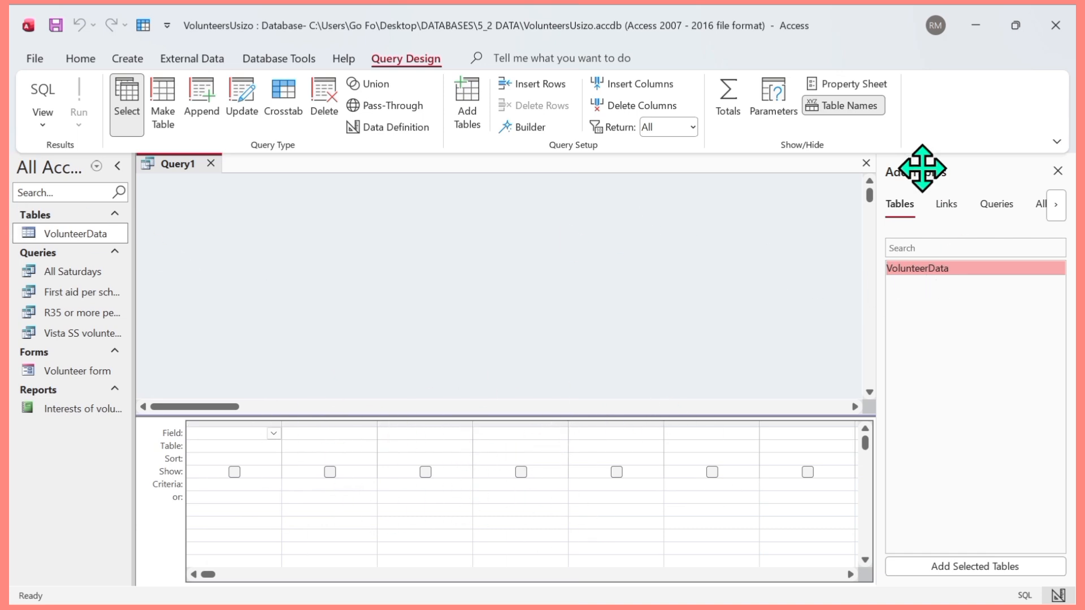
{"action": "double_click", "coordinate": [931, 270]}
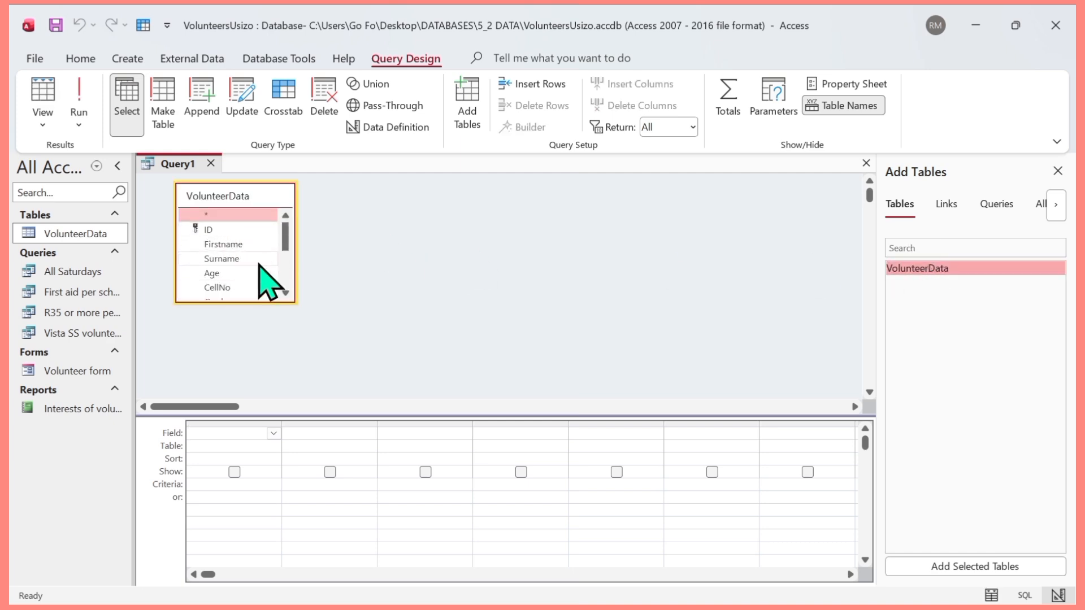
- Add the Firstname and Surname fields to the first two columns of the query grid
{"action": "left_click", "coordinate": [274, 434]}
{"action": "left_click", "coordinate": [226, 286]}
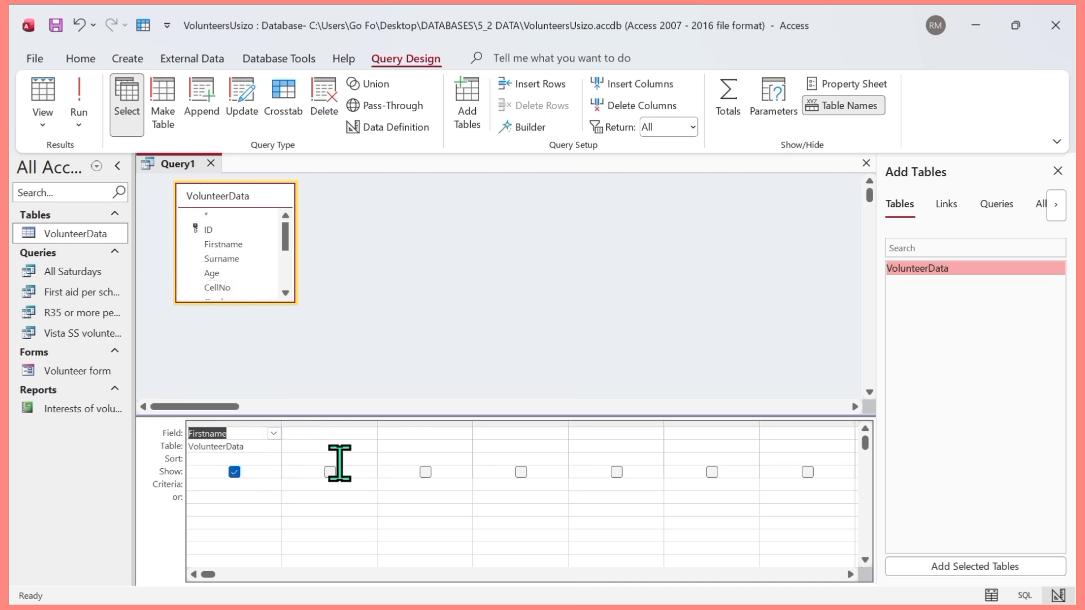
{"action": "left_click", "coordinate": [352, 433]}
{"action": "left_click", "coordinate": [369, 433]}
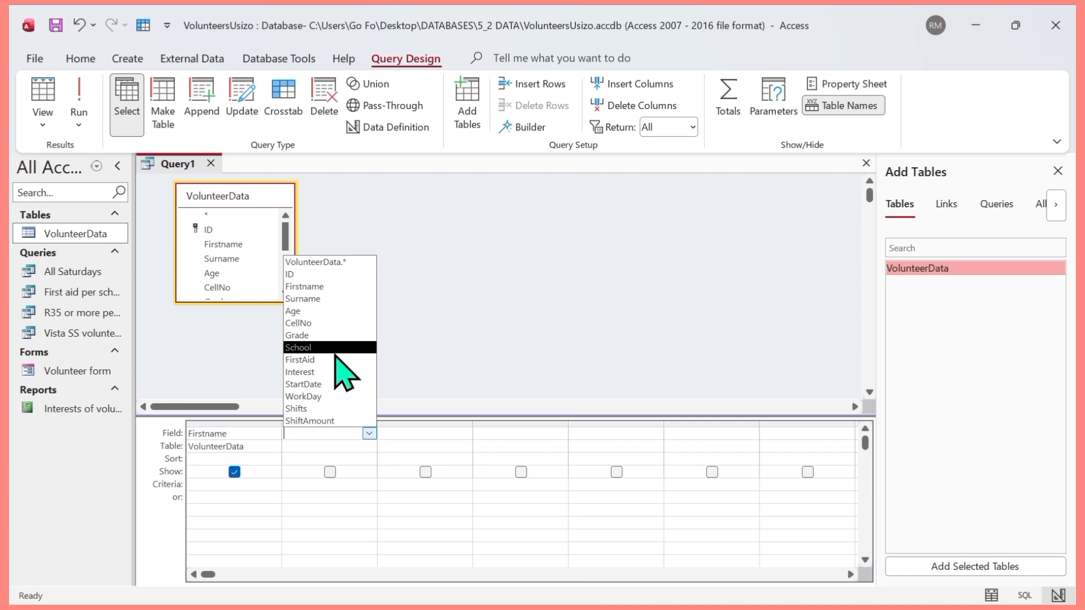
{"action": "left_click", "coordinate": [320, 298]}
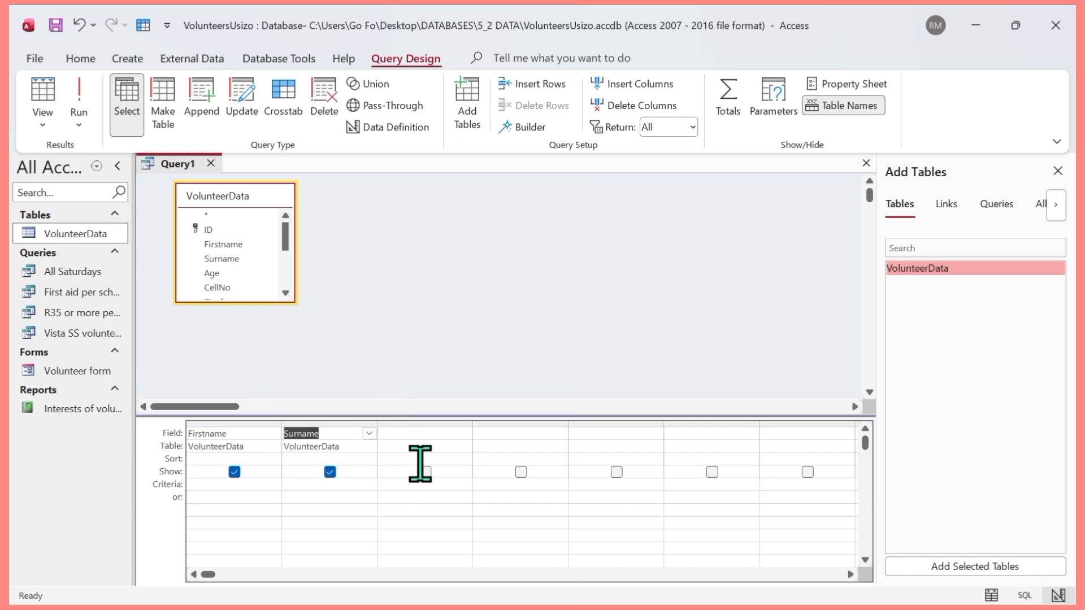
- Add the Age, Grade and Shifts fields to the next three columns of the query grid
{"action": "left_click", "coordinate": [403, 432]}
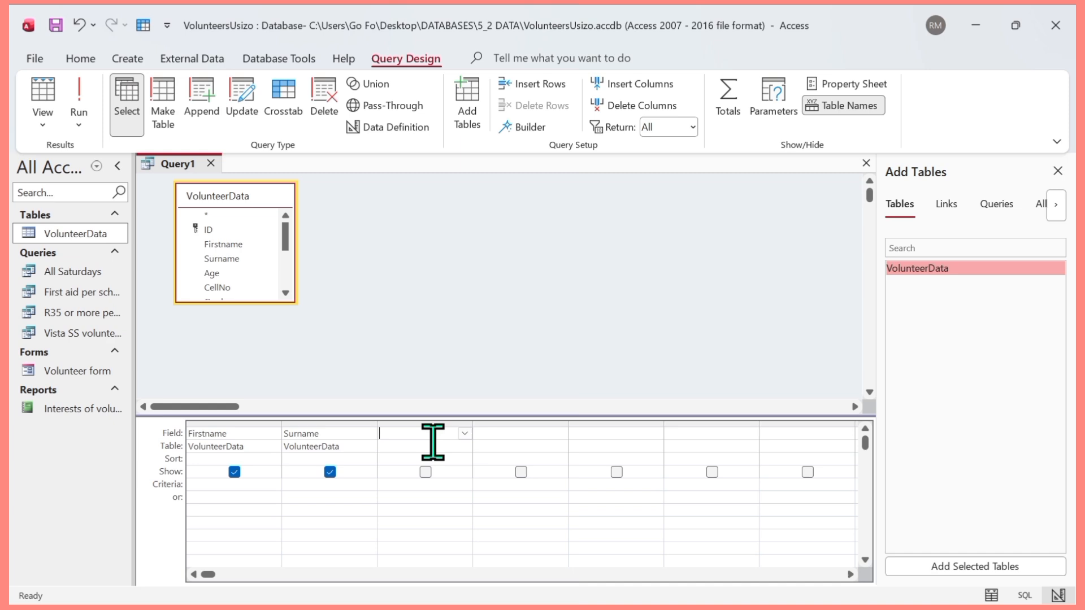
{"action": "left_click", "coordinate": [469, 439]}
{"action": "left_click", "coordinate": [414, 311]}
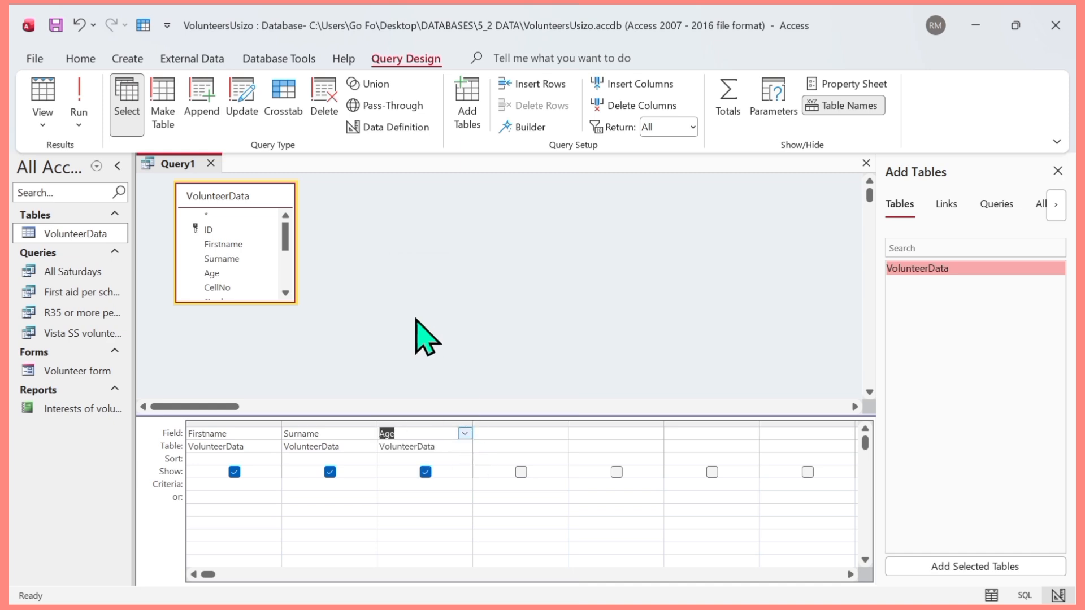
{"action": "left_click", "coordinate": [515, 433]}
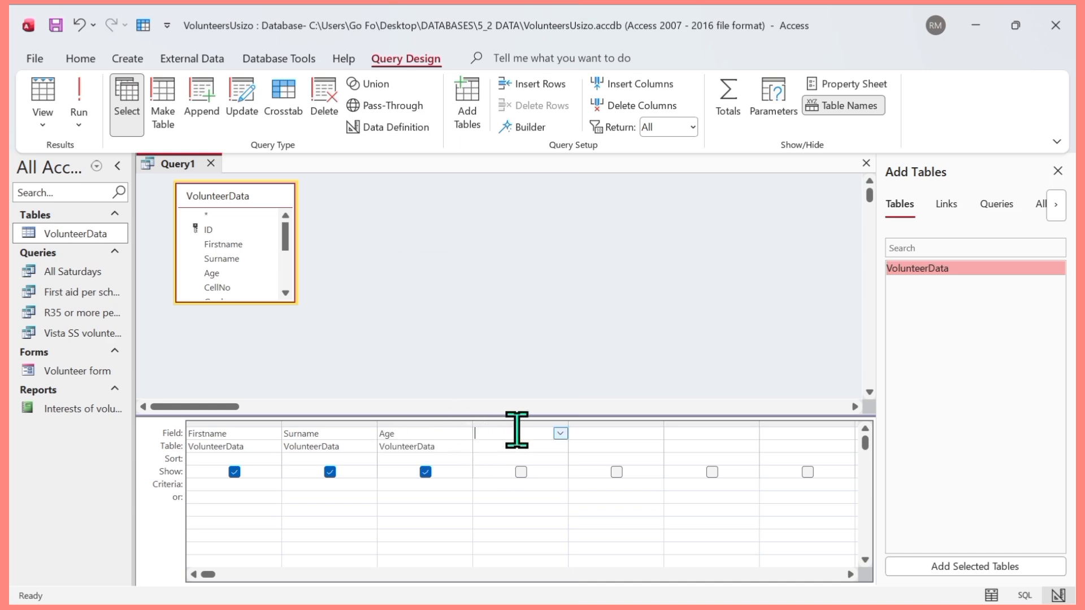
{"action": "left_click", "coordinate": [560, 434]}
{"action": "left_click", "coordinate": [512, 335]}
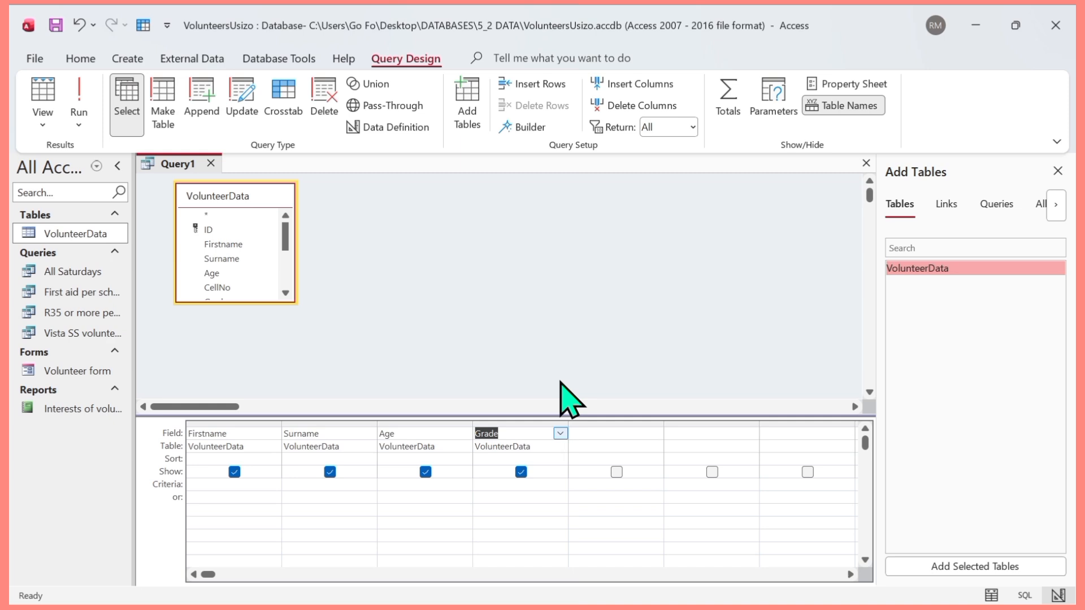
{"action": "left_click", "coordinate": [600, 431]}
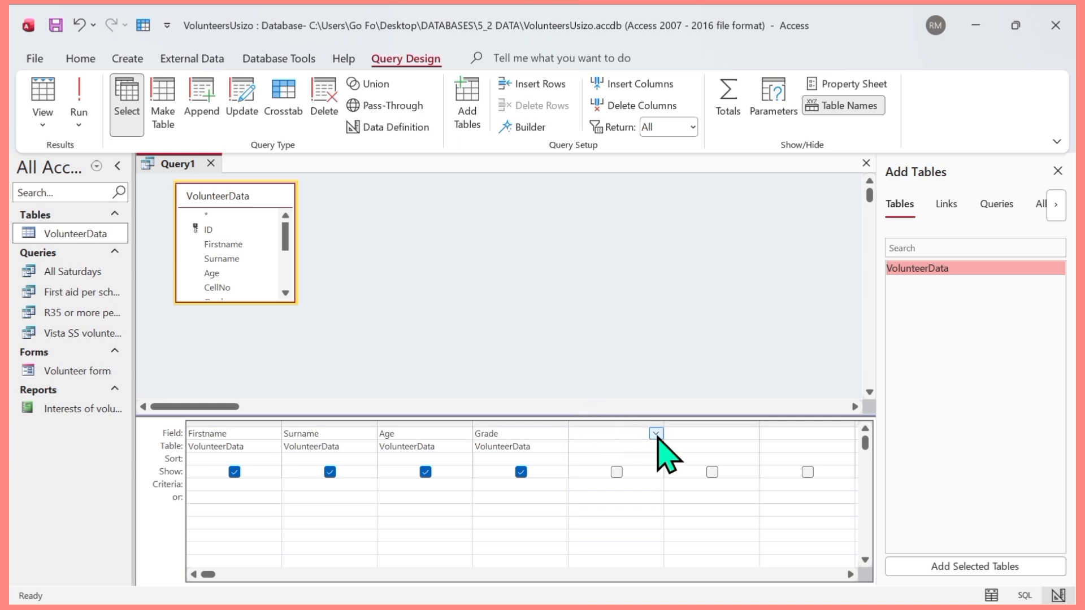
{"action": "left_click", "coordinate": [656, 433]}
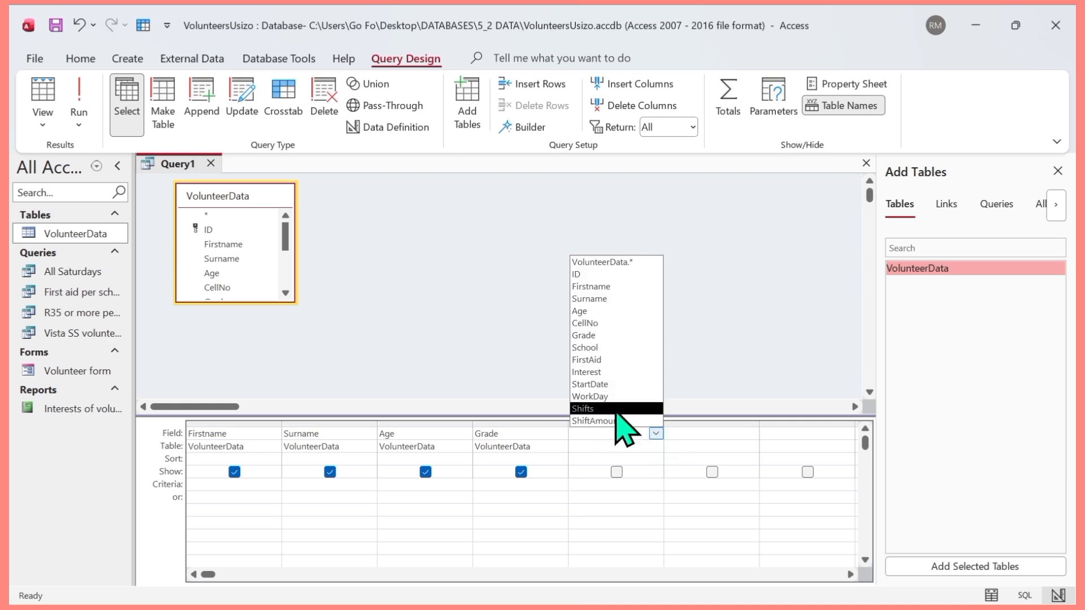
{"action": "left_click", "coordinate": [617, 411]}
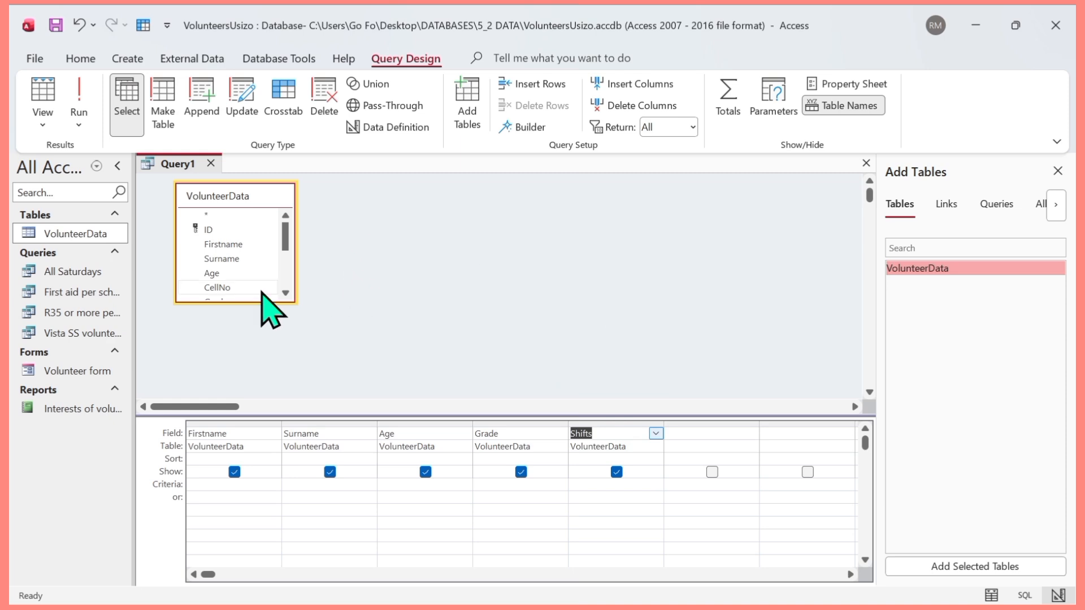
- Run the query without criteria to check its fields, and return to its design
{"action": "left_click", "coordinate": [79, 93]}
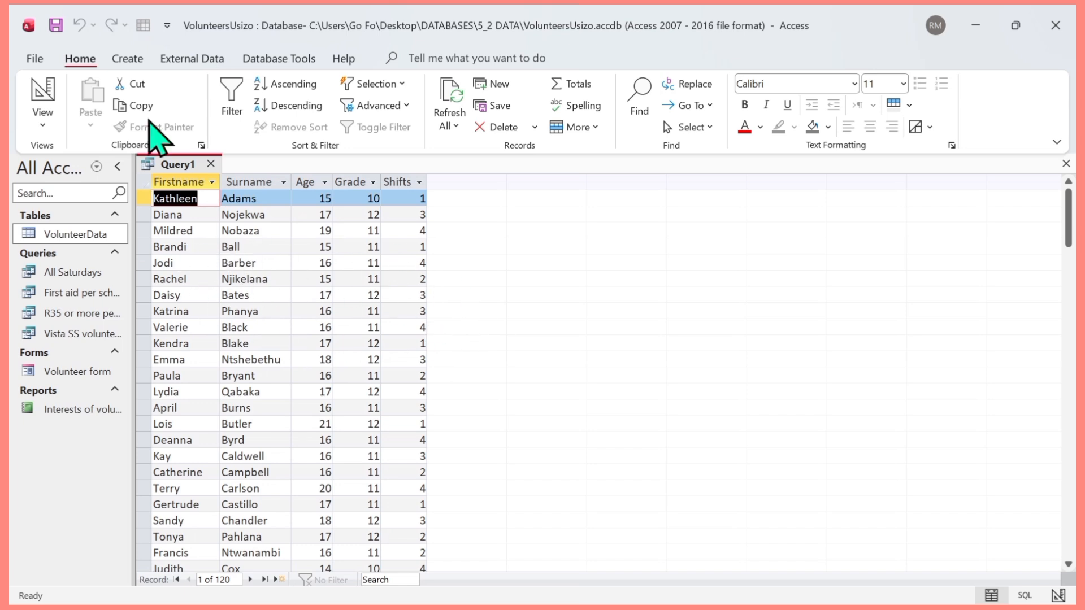
{"action": "left_click", "coordinate": [43, 119]}
{"action": "left_click", "coordinate": [79, 224]}
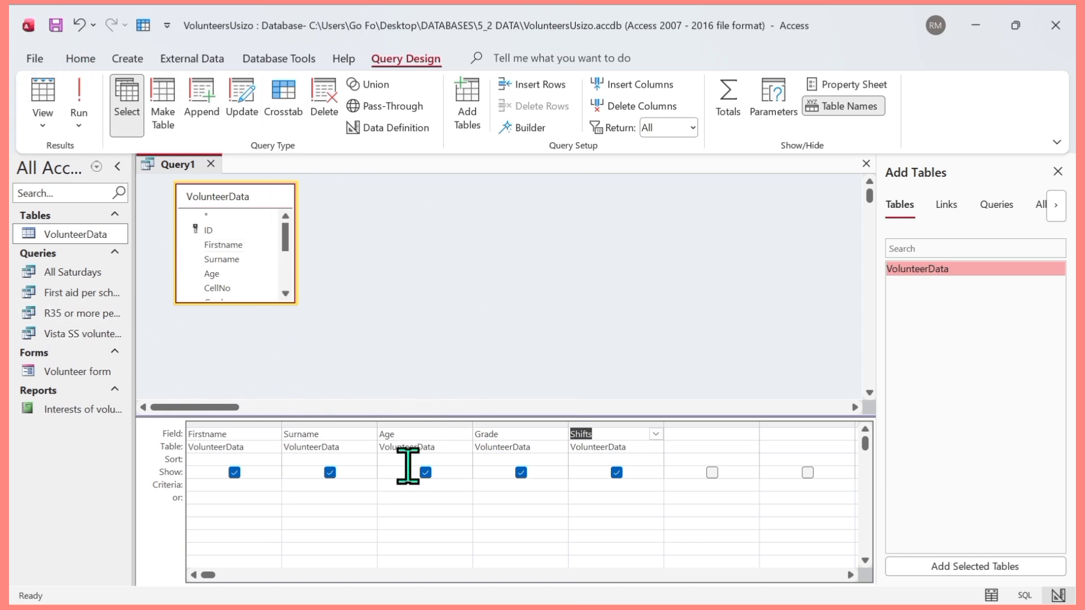
- Enter criteria for Grade 11 with Age >18, and alternative criteria for Grade 12 with Age >19
{"action": "left_click", "coordinate": [509, 487]}
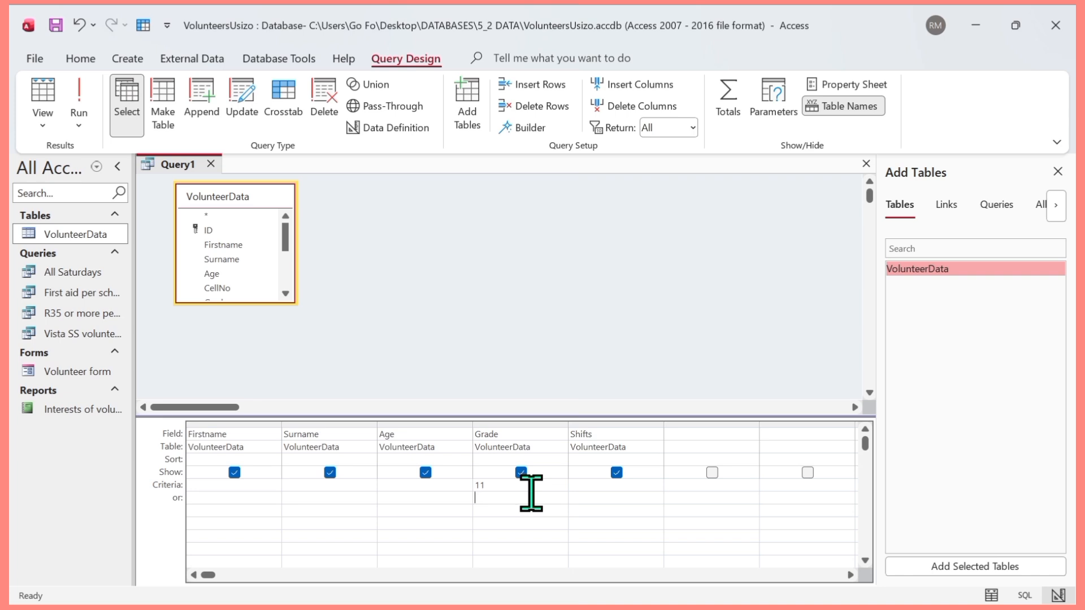
{"action": "left_click", "coordinate": [512, 485]}
{"action": "type", "text": "oerrr"}
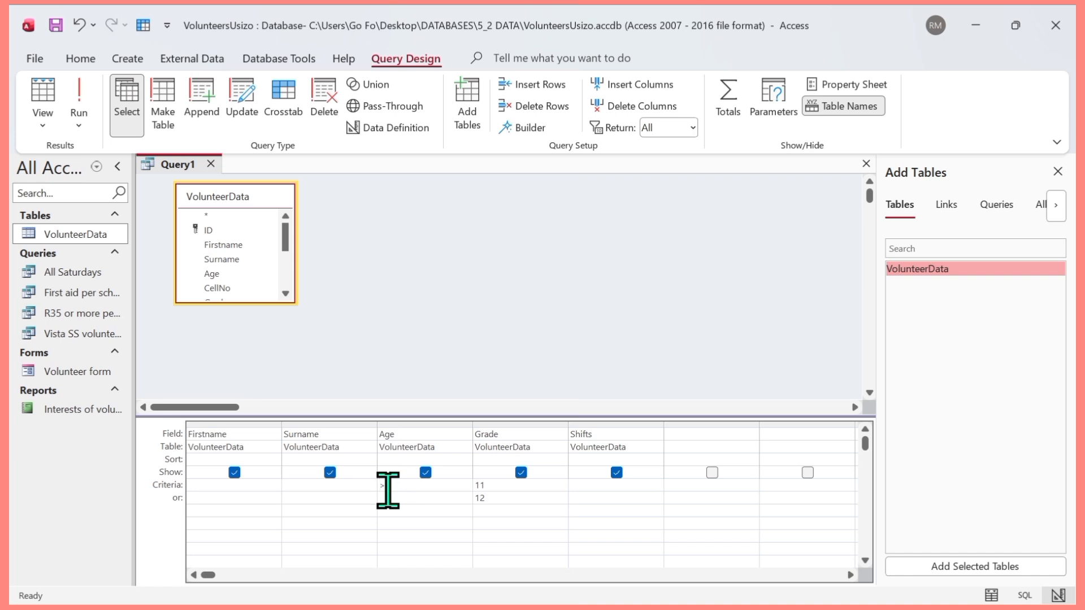
{"action": "left_click", "coordinate": [438, 495]}
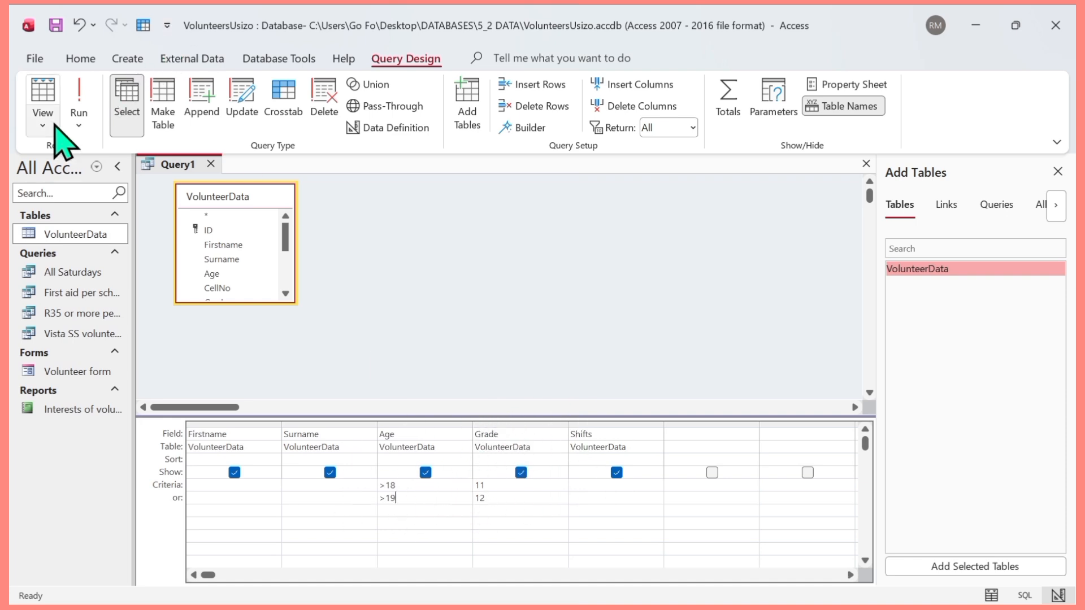
- Run the query to check the grade and age criteria, and return to its design
{"action": "left_click", "coordinate": [79, 96]}
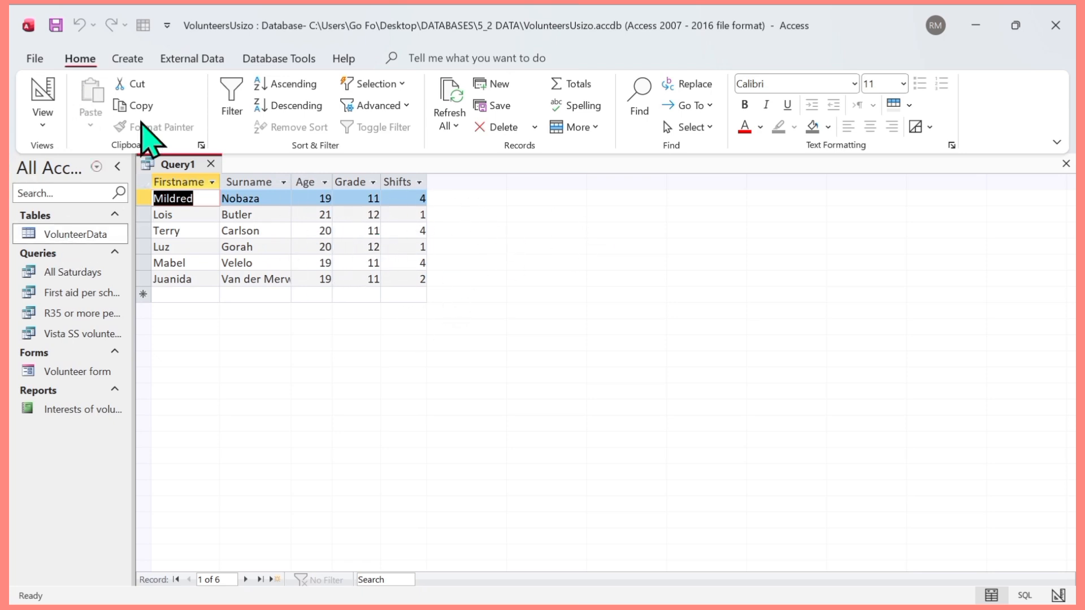
{"action": "left_click", "coordinate": [42, 120]}
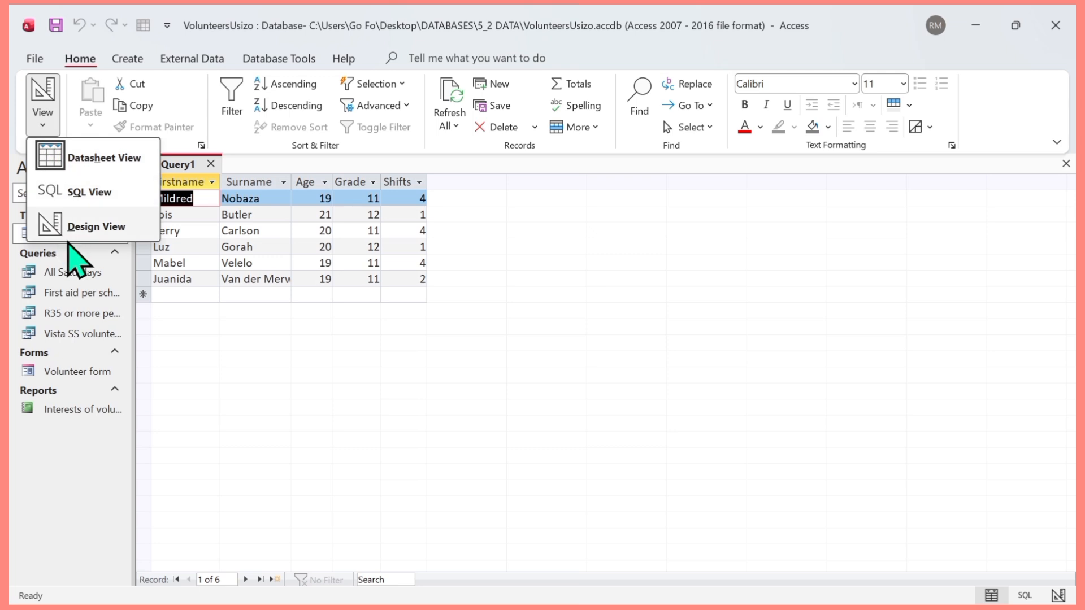
{"action": "left_click", "coordinate": [77, 236]}
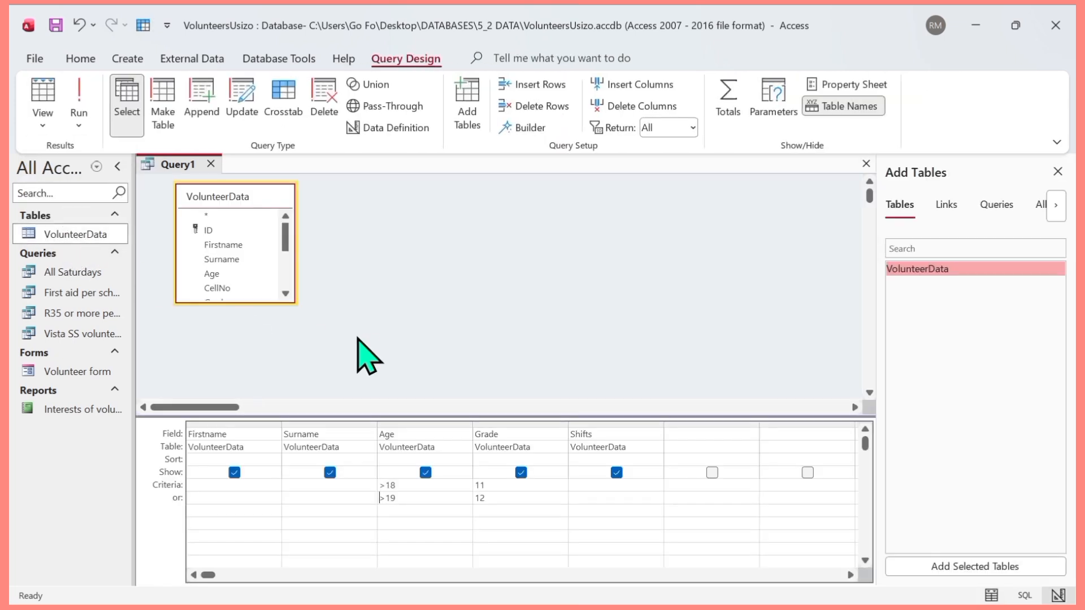
- Set the Shifts criteria to =4 for Grade 11 and <2 for Grade 12, and run the query
{"action": "left_click", "coordinate": [600, 483]}
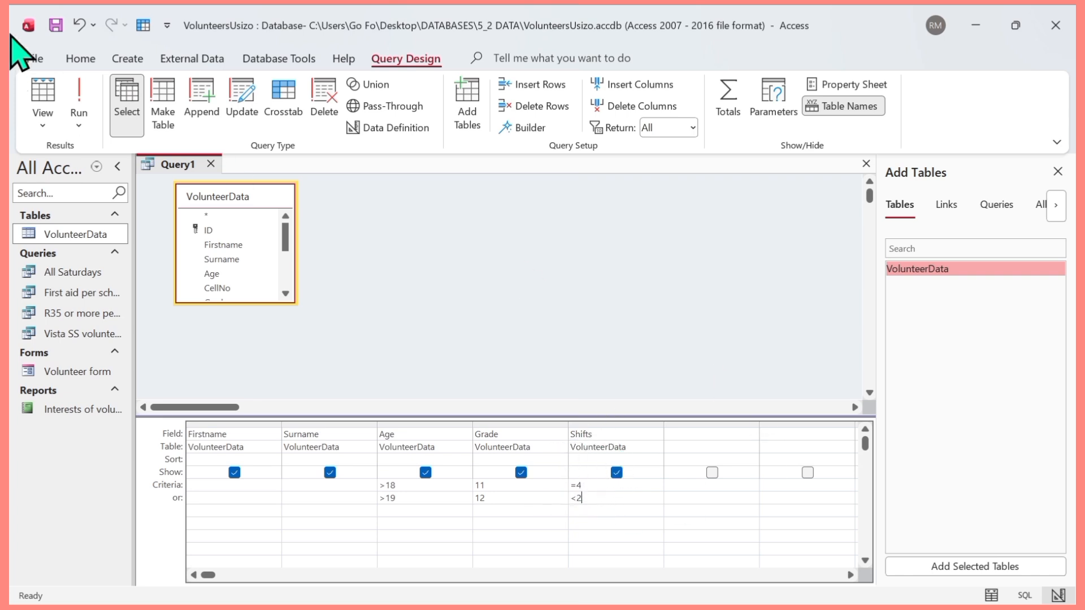
{"action": "left_click", "coordinate": [85, 95]}
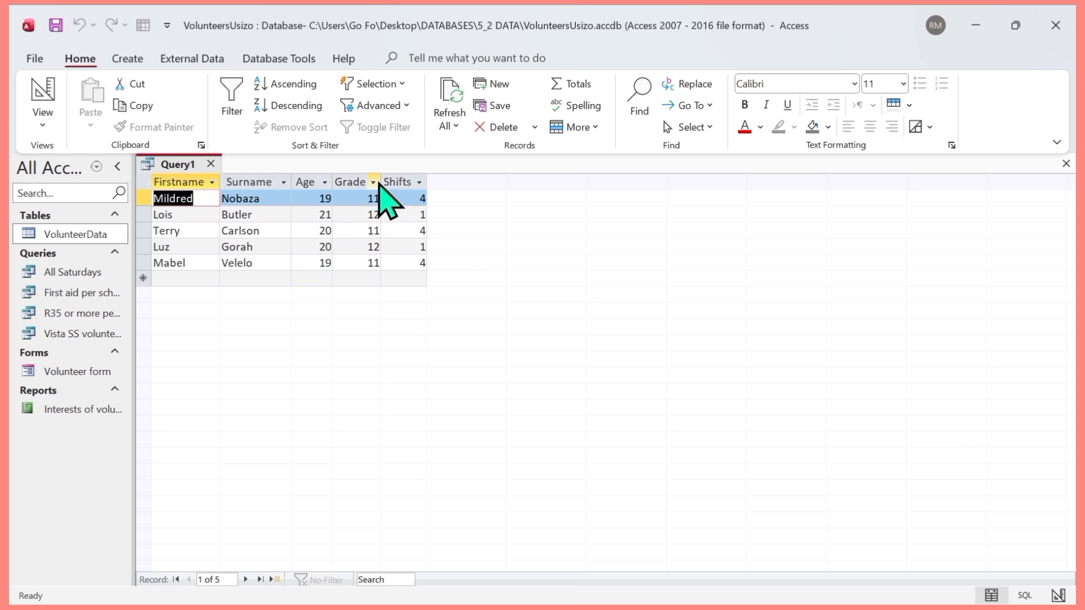
{"action": "left_click", "coordinate": [376, 184]}
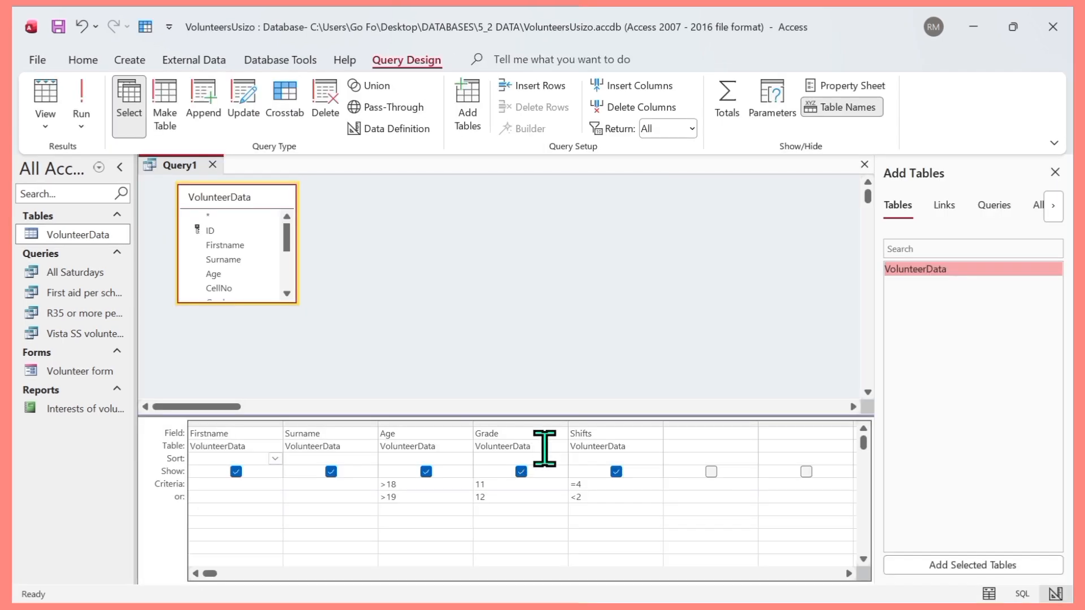
- Sort the Grade field in ascending order and run the query
{"action": "left_click", "coordinate": [539, 457]}
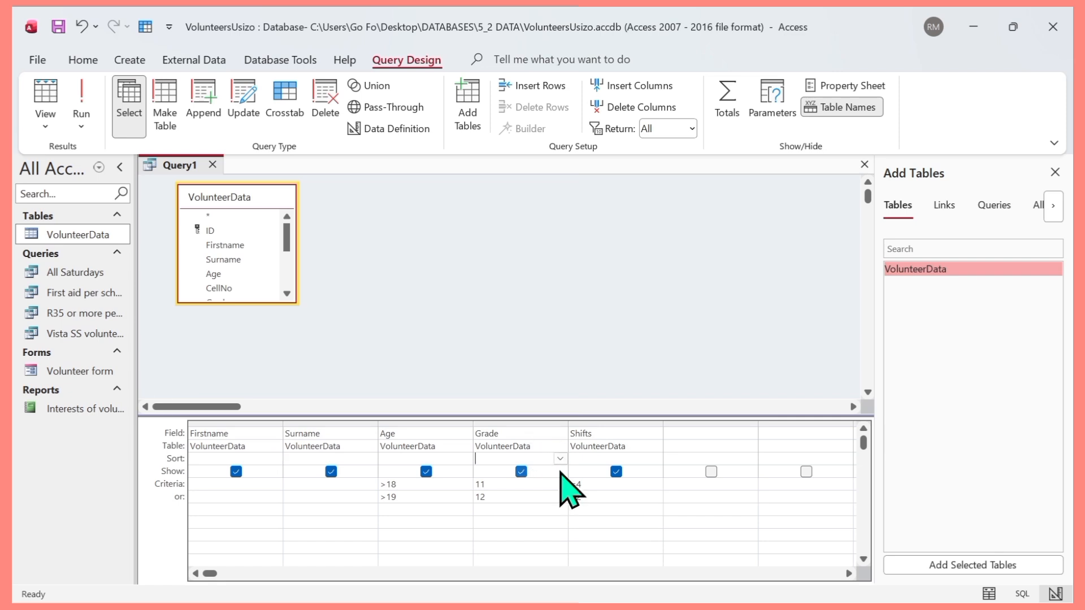
{"action": "left_click", "coordinate": [560, 459]}
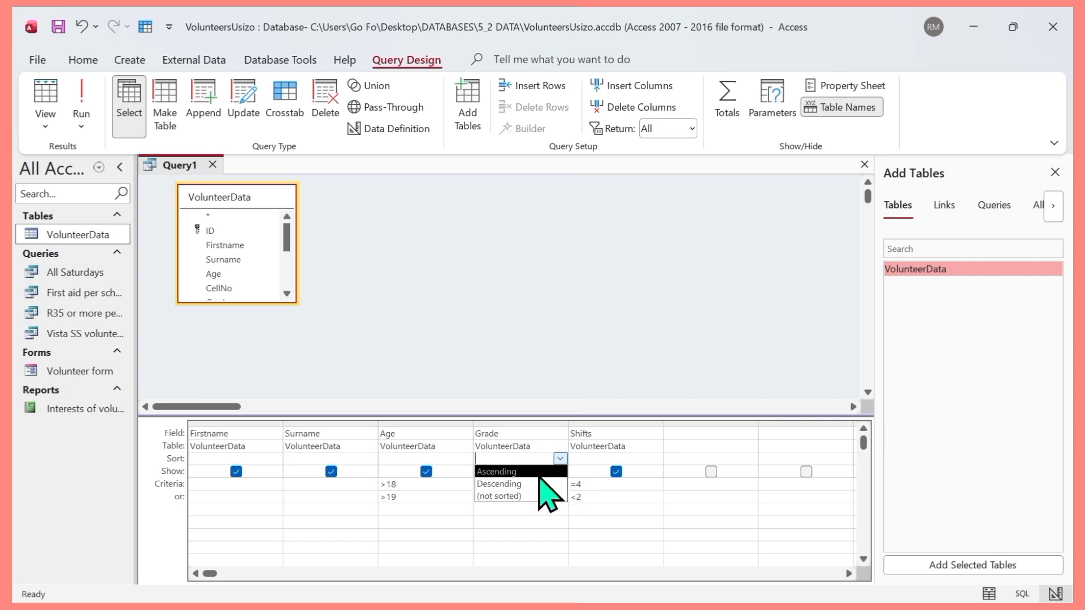
{"action": "left_click", "coordinate": [536, 472]}
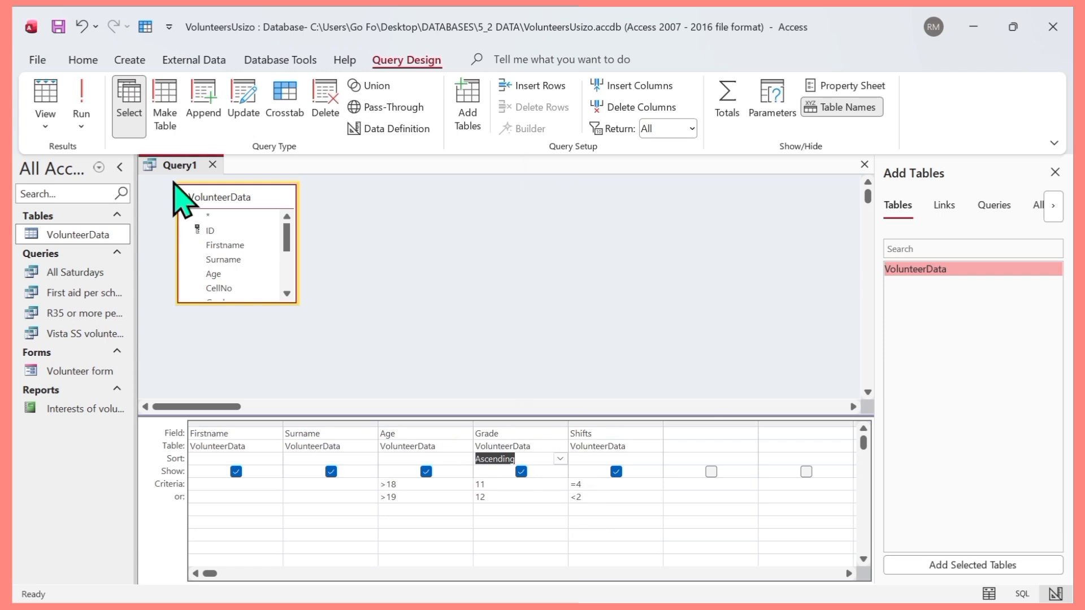
{"action": "left_click", "coordinate": [84, 112]}
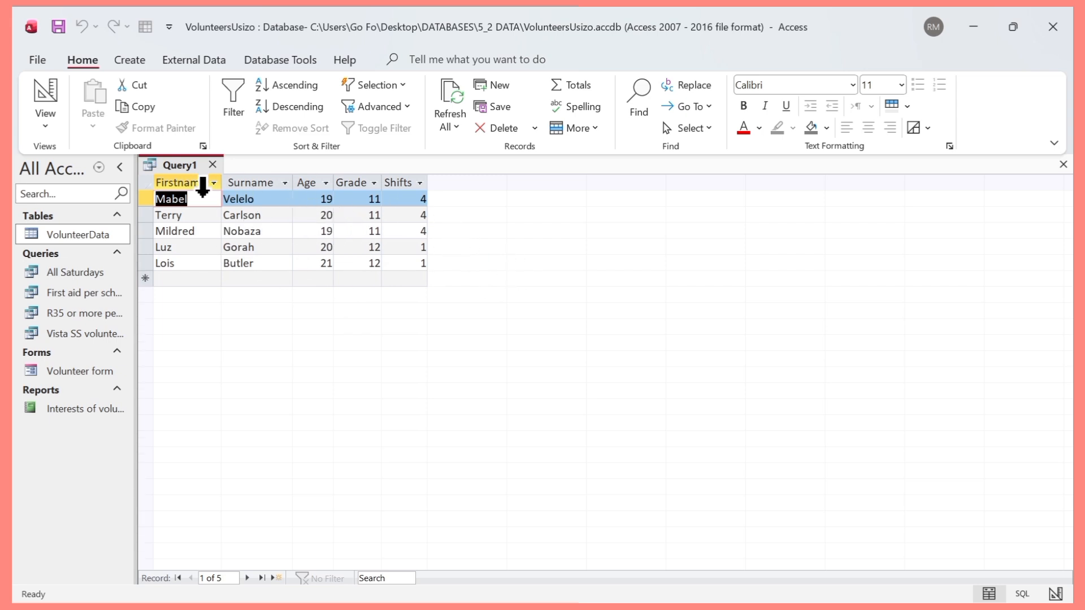
- Close the query, saving it as Qry12&11, and reopen it from the saved queries
{"action": "left_click", "coordinate": [213, 165]}
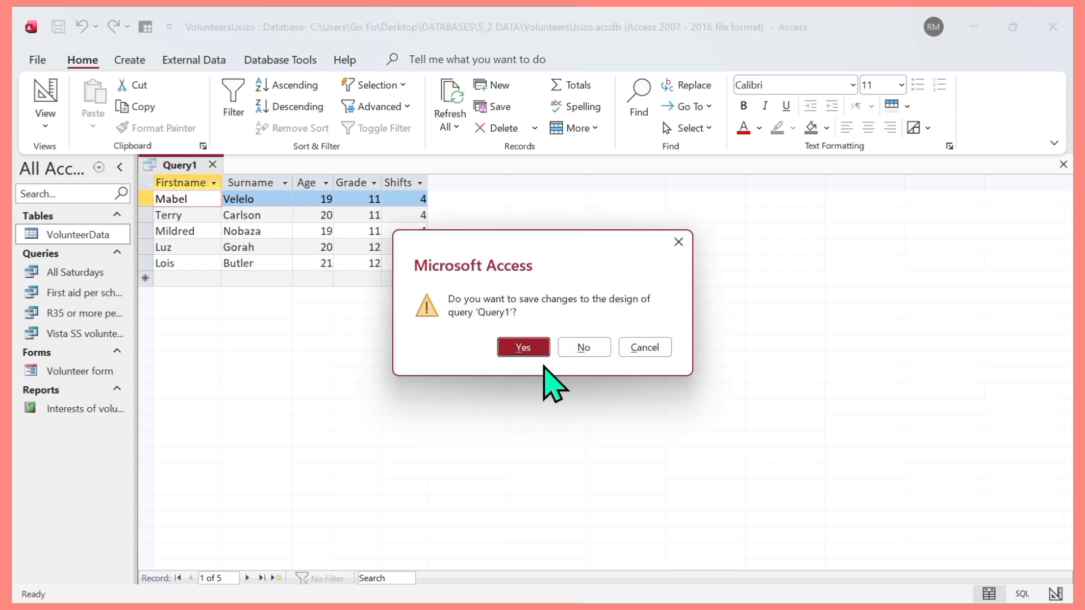
{"action": "left_click", "coordinate": [529, 355]}
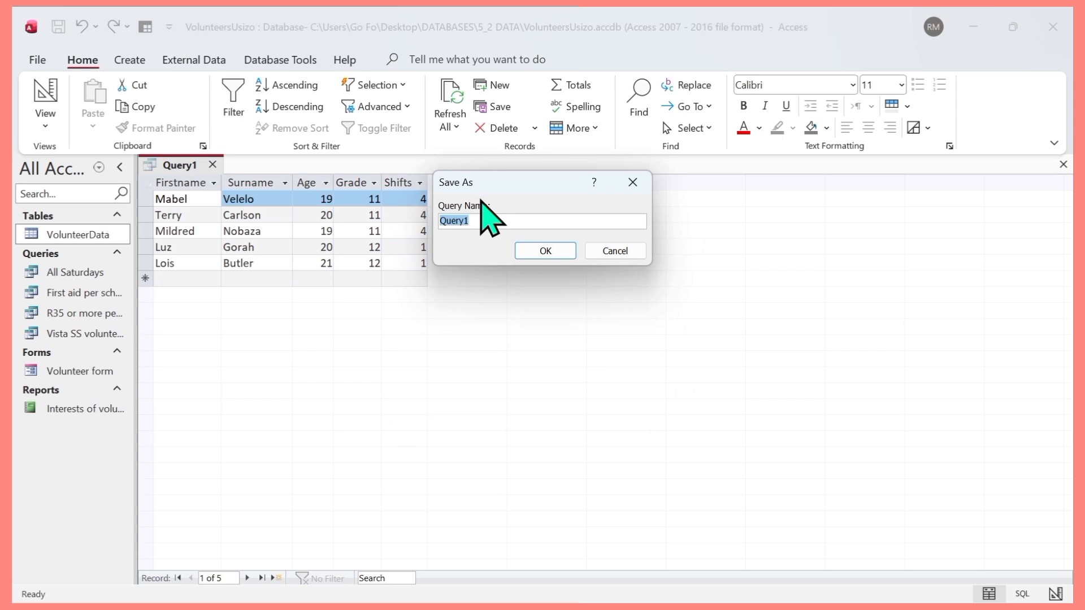
{"action": "key", "text": "BackSpace"}
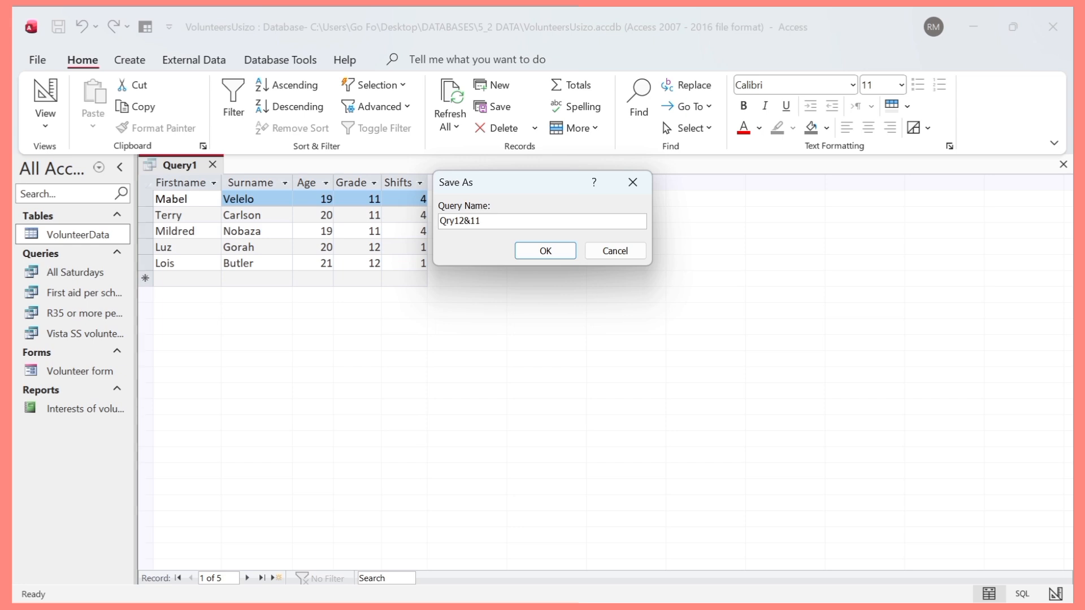
{"action": "left_click", "coordinate": [543, 251]}
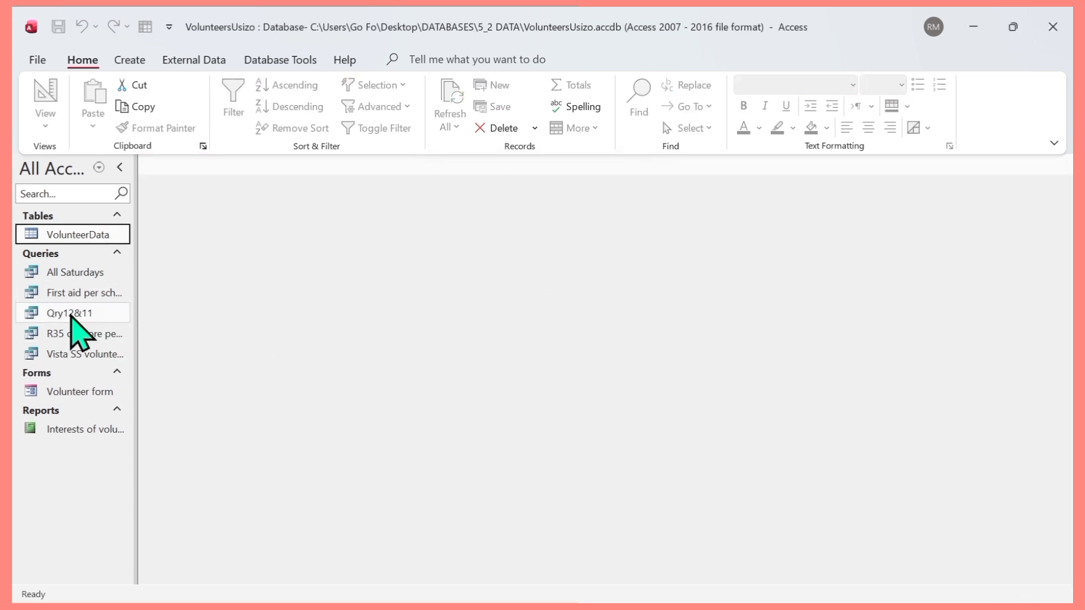
{"action": "double_click", "coordinate": [73, 314]}
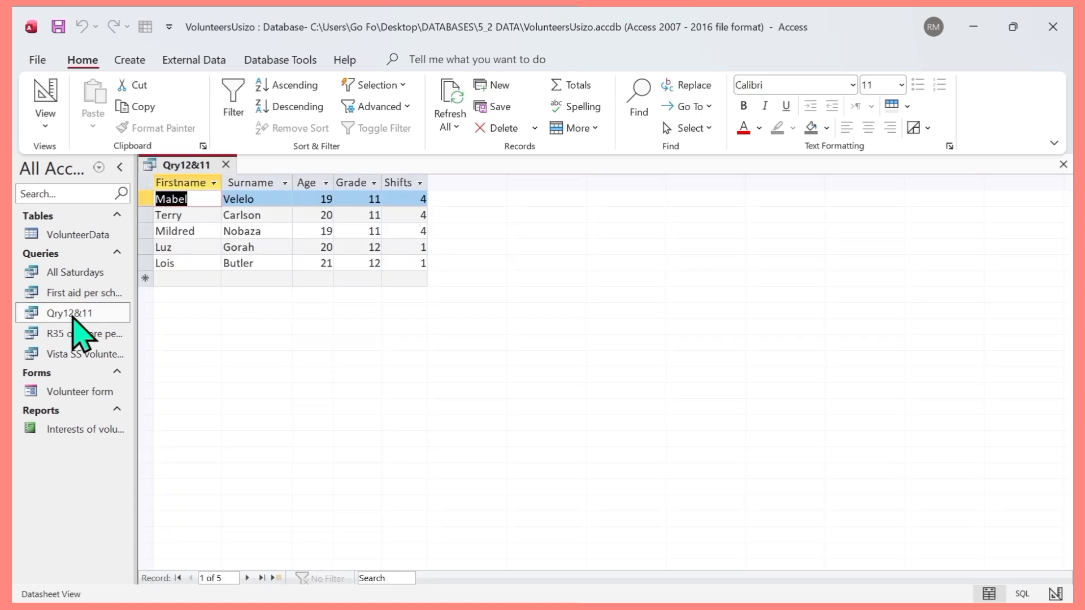